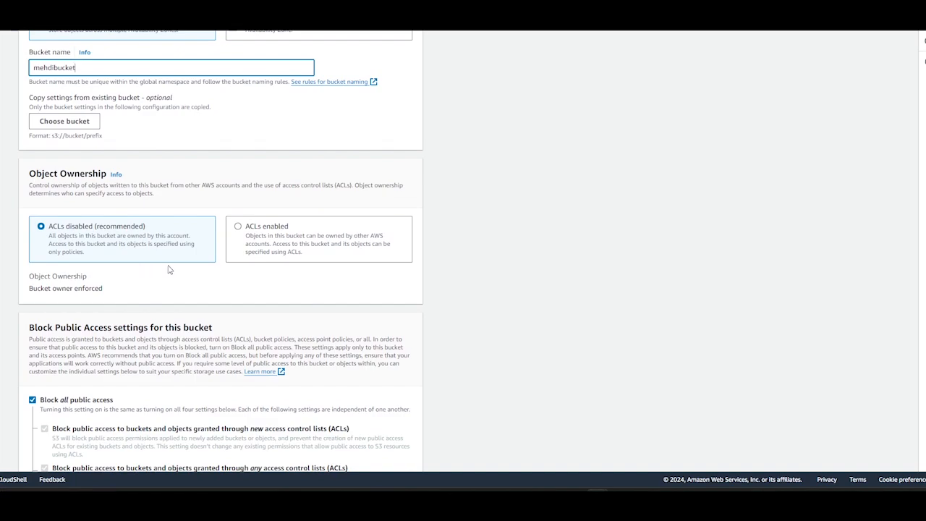
Review the default bucket settings and try to create the general purpose bucket under the name already entered.
scroll(169, 268, "down", 3)
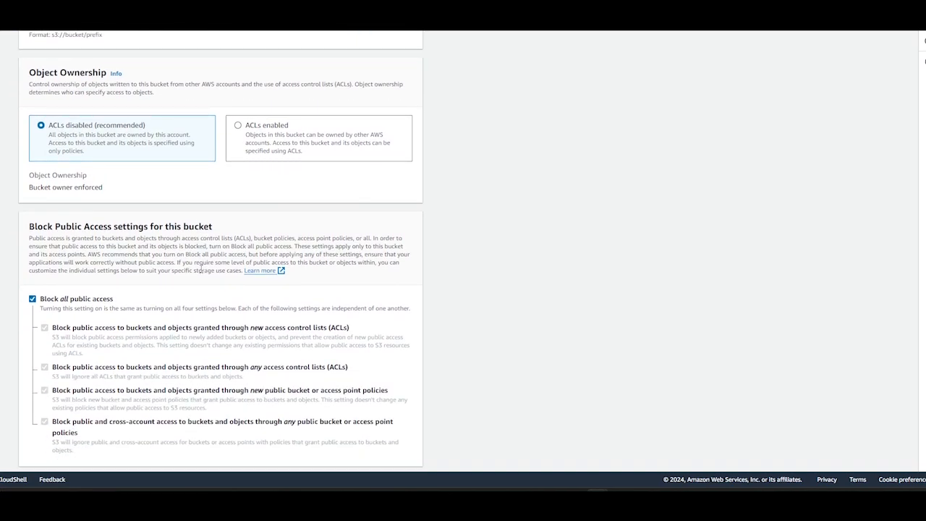
scroll(200, 270, "down", 2)
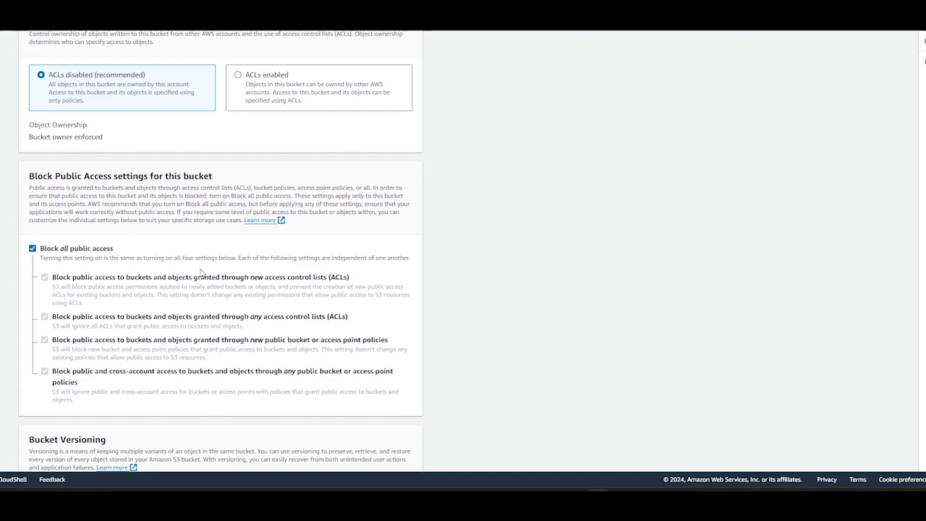
scroll(201, 272, "down", 7)
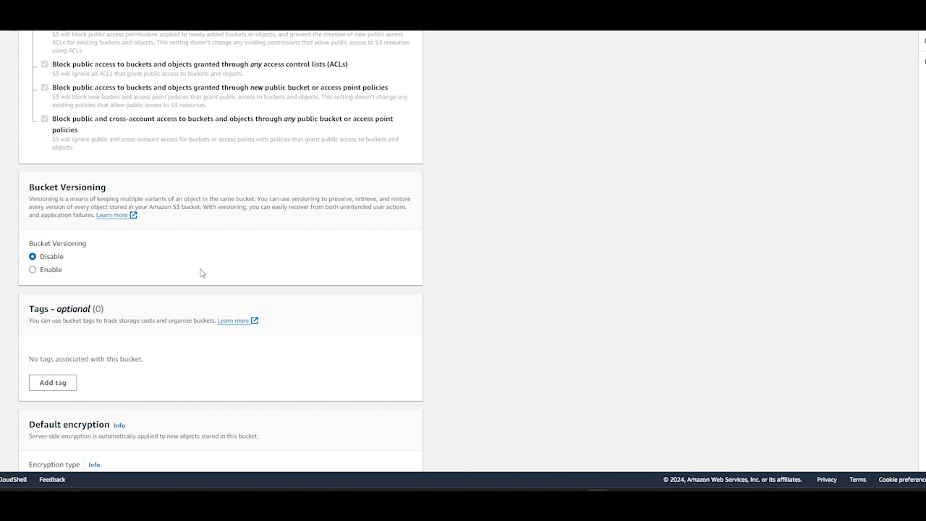
scroll(202, 273, "down", 3)
scroll(202, 273, "down", 5)
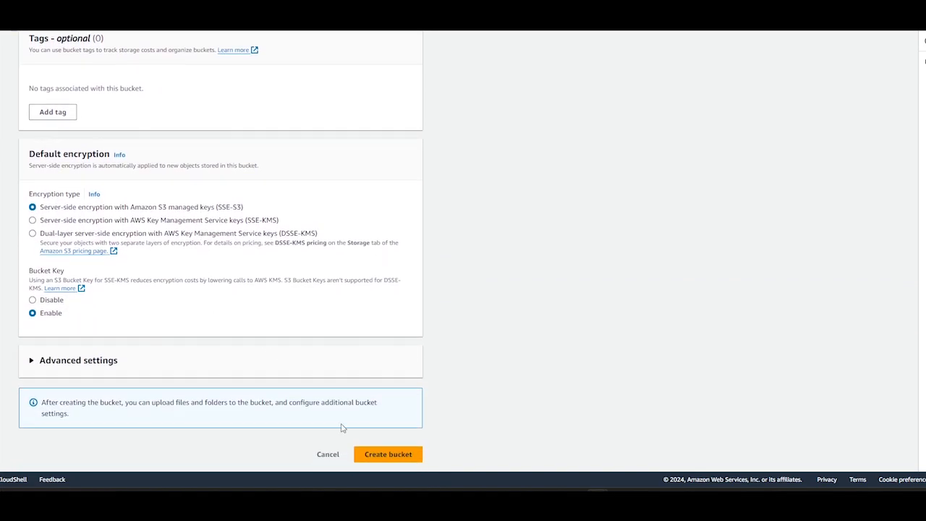
left_click(381, 460)
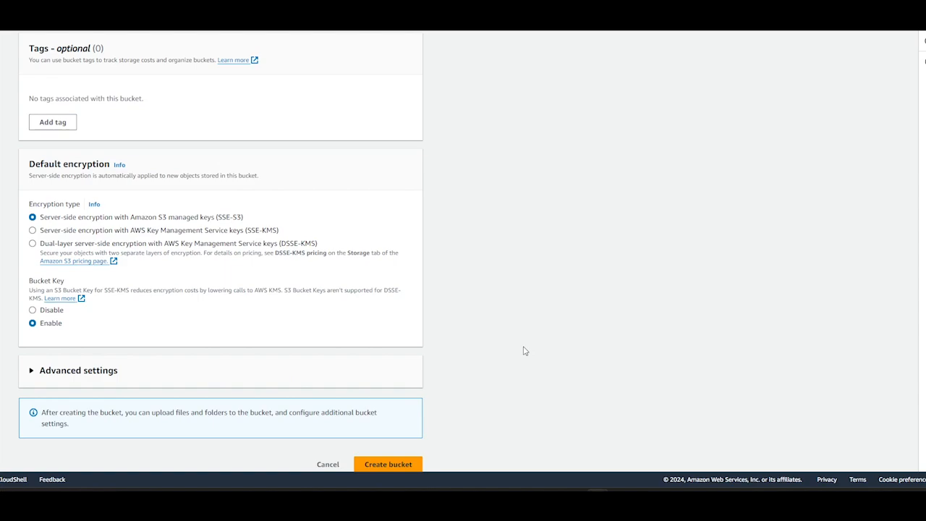
scroll(491, 345, "up", 4)
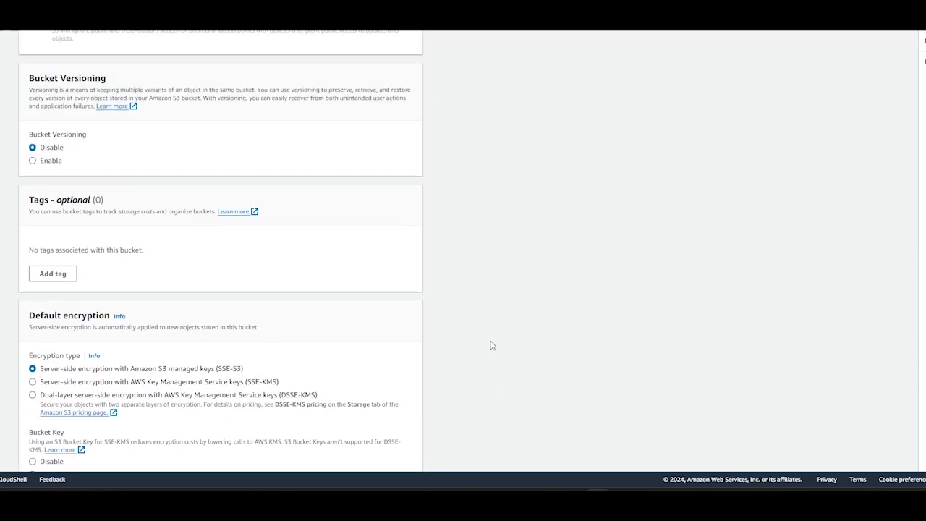
scroll(491, 345, "up", 5)
scroll(491, 345, "down", 6)
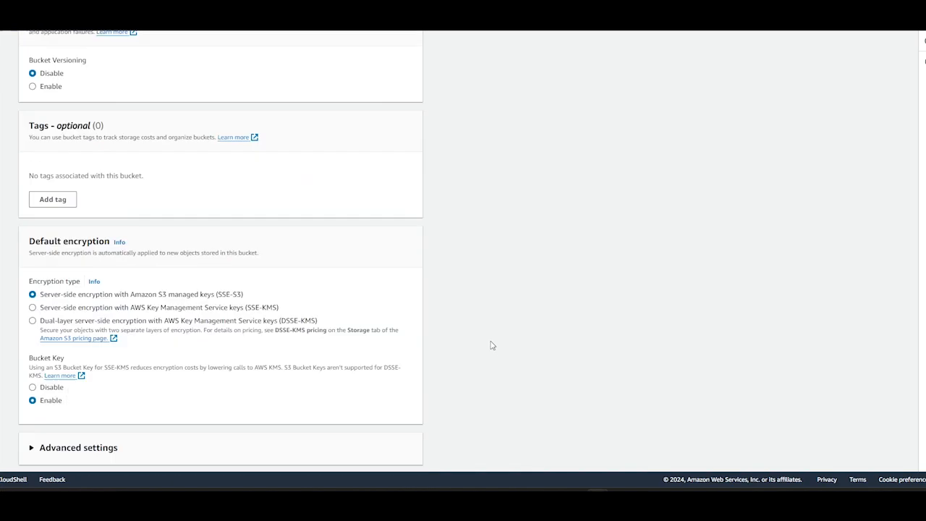
scroll(480, 430, "down", 2)
left_click(382, 455)
Append "second" to the bucket name, create the bucket with the default settings, and open it.
scroll(492, 411, "up", 12)
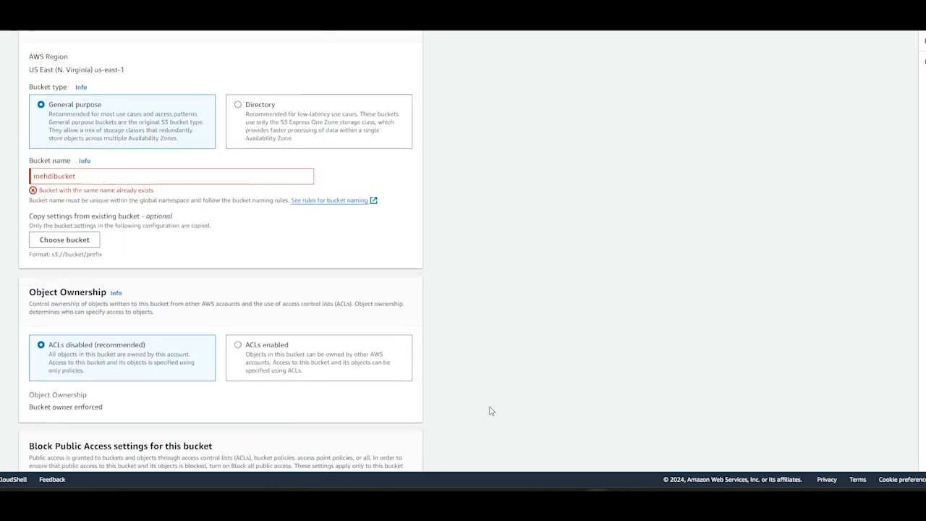
scroll(489, 411, "up", 2)
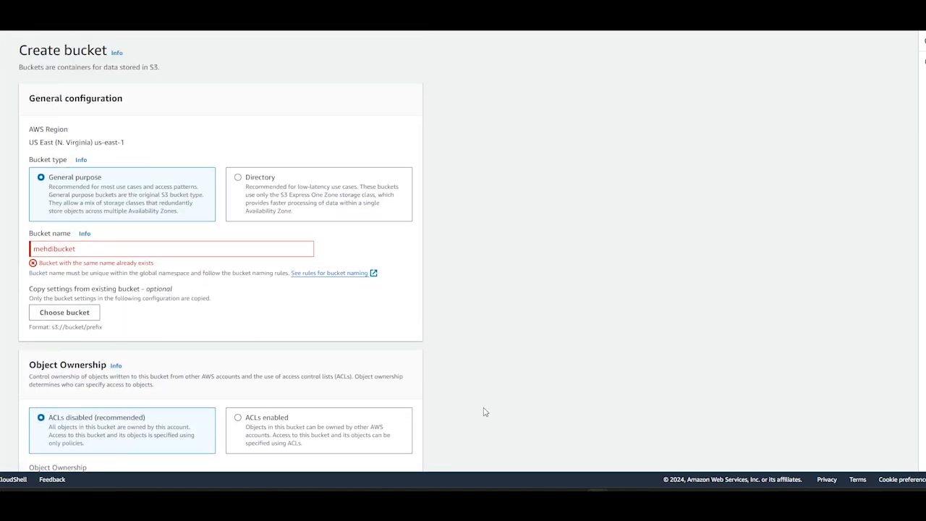
left_click(89, 247)
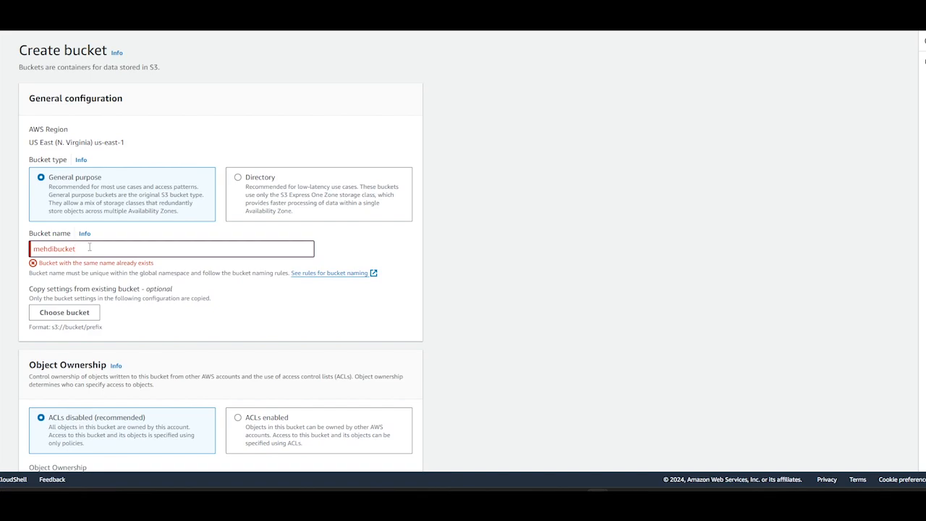
type("second")
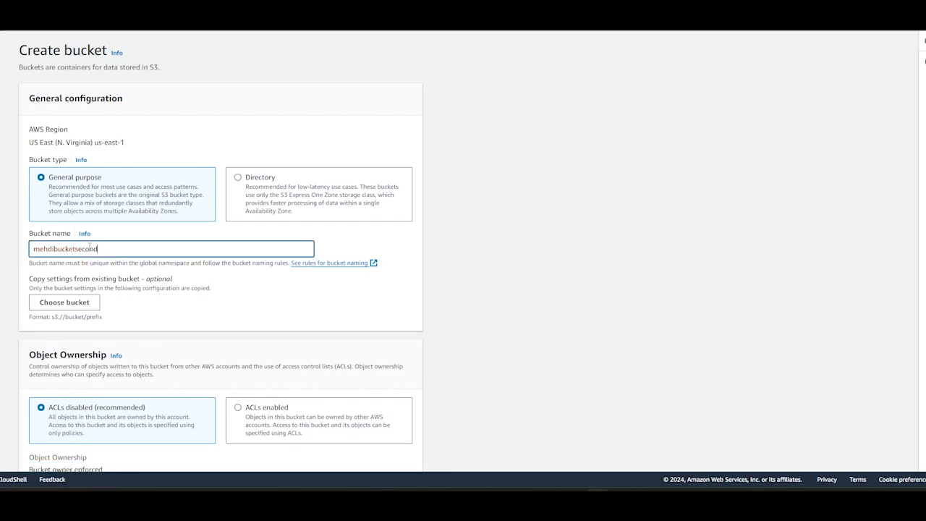
scroll(215, 340, "down", 20)
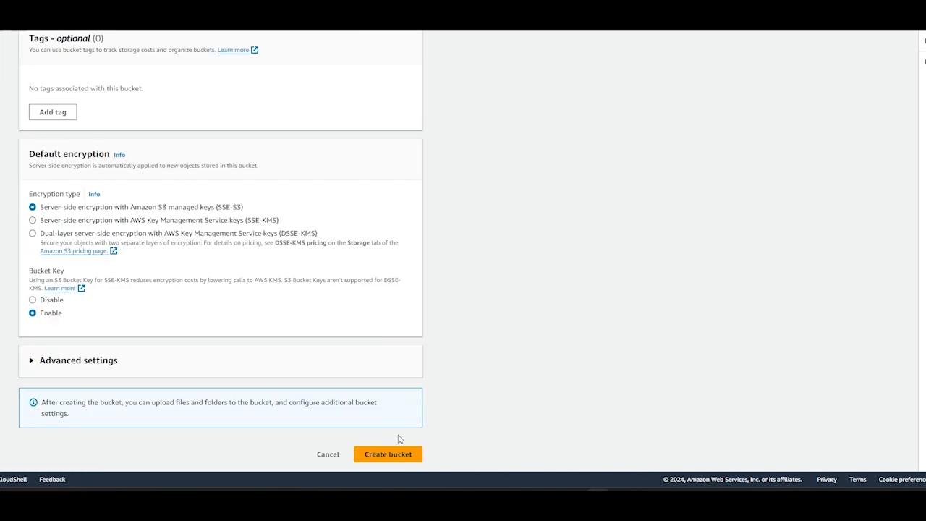
left_click(391, 455)
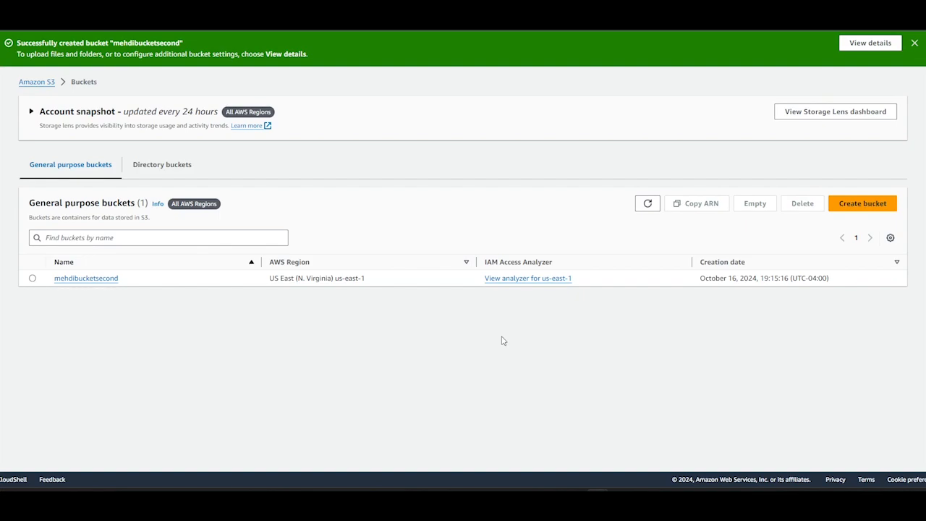
left_click(102, 281)
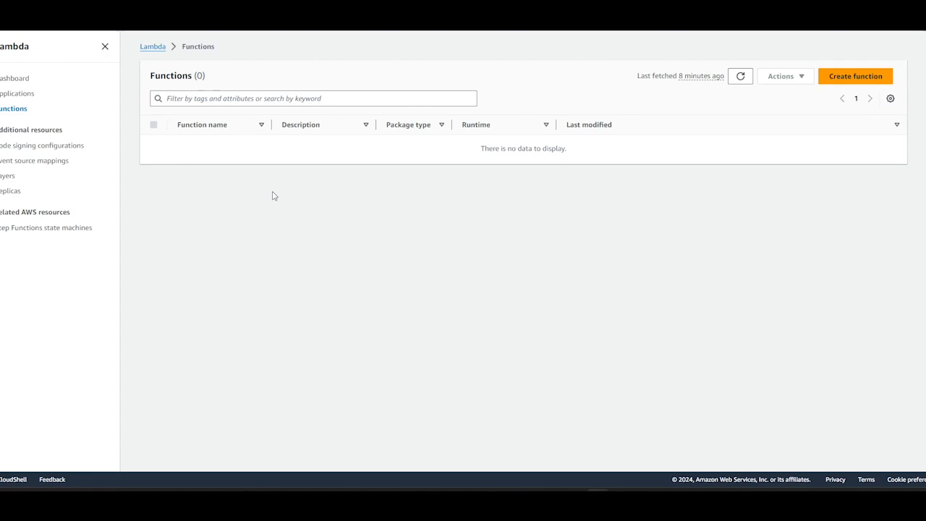
Start a new Lambda function from the "Get S3 object" blueprint for python3.10.
left_click(834, 81)
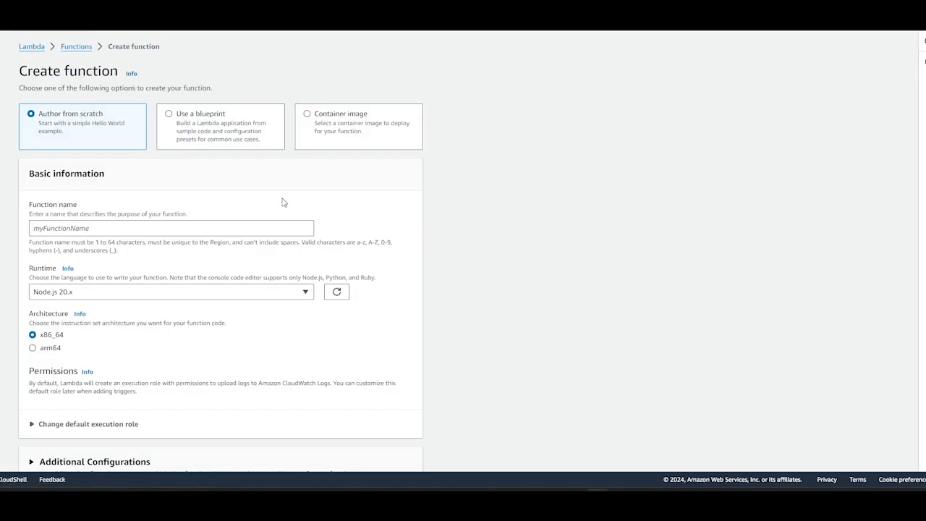
left_click(169, 115)
scroll(368, 195, "down", 2)
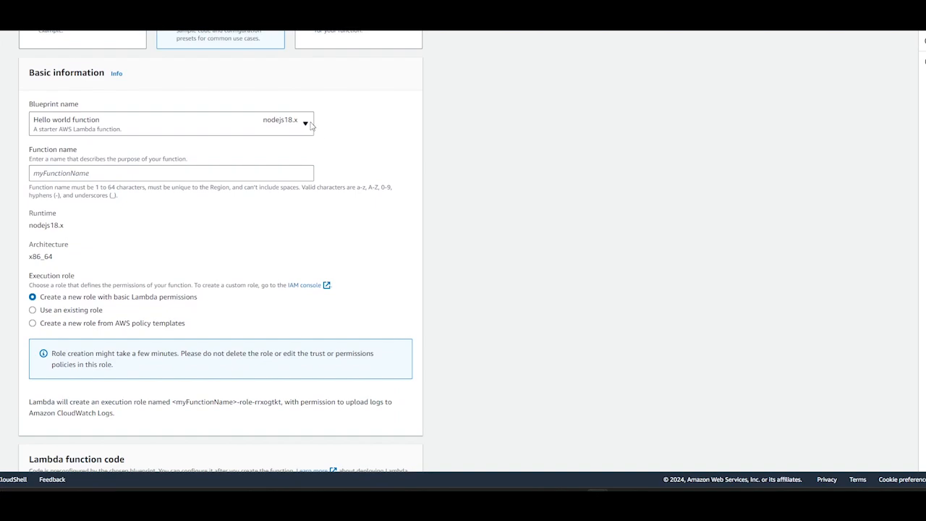
left_click(310, 124)
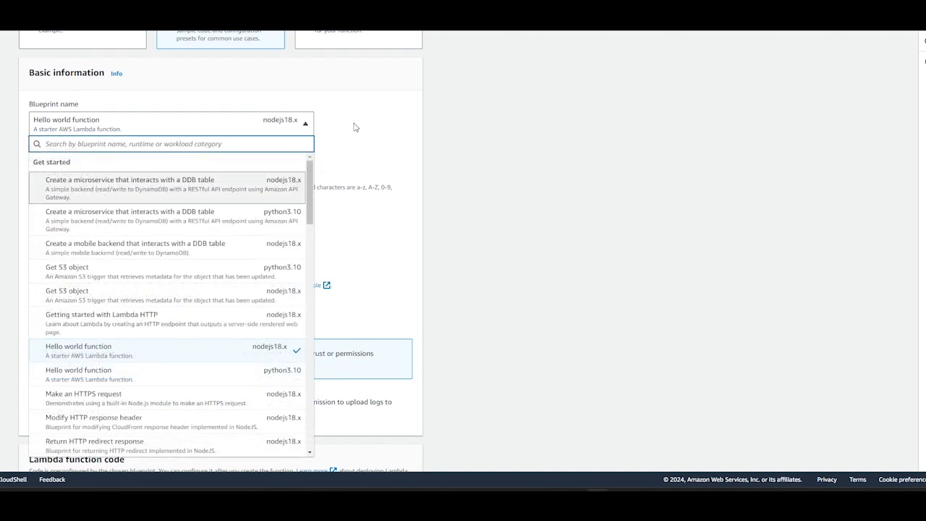
scroll(352, 124, "down", 1)
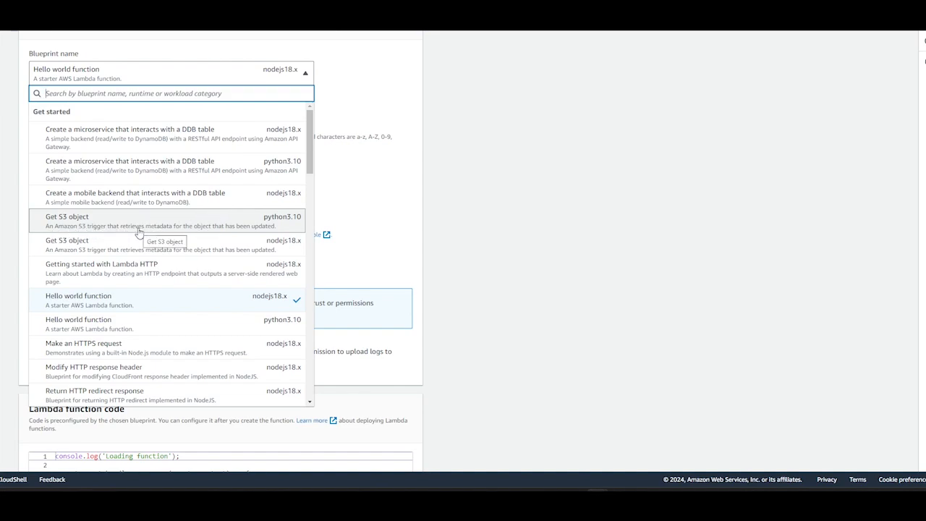
left_click(269, 226)
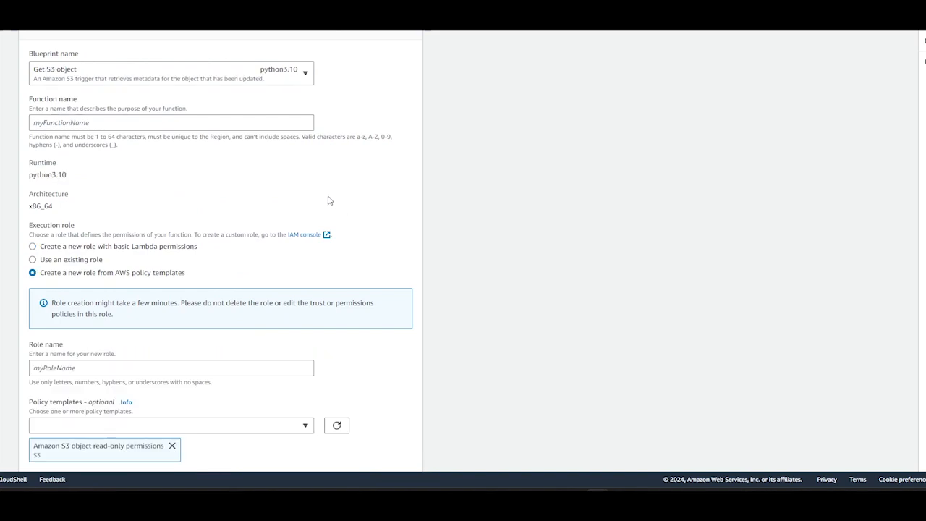
Name the Lambda function "myfirstfunction".
left_click(100, 123)
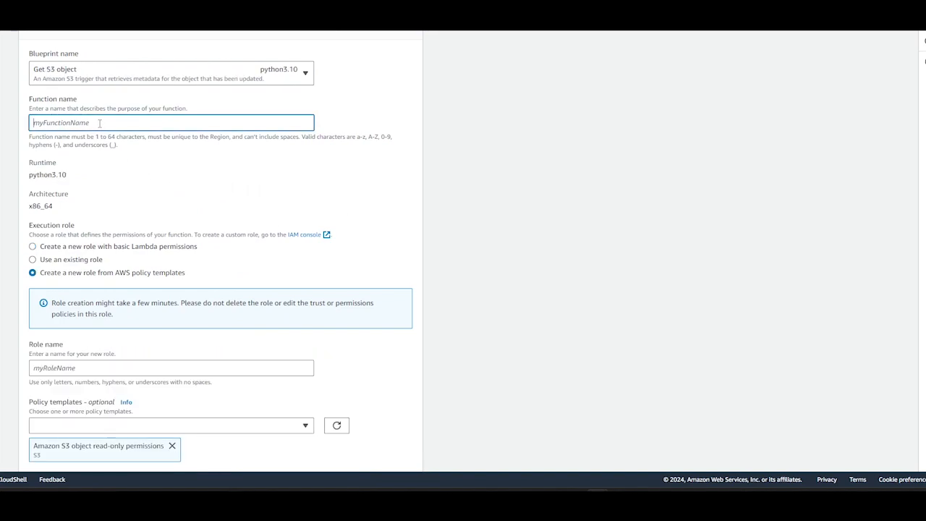
type("myfirstfucntion")
left_click(66, 124)
key("BackSpace")
type("ction")
Set the function's execution role to the existing role LabRole.
scroll(84, 182, "down", 2)
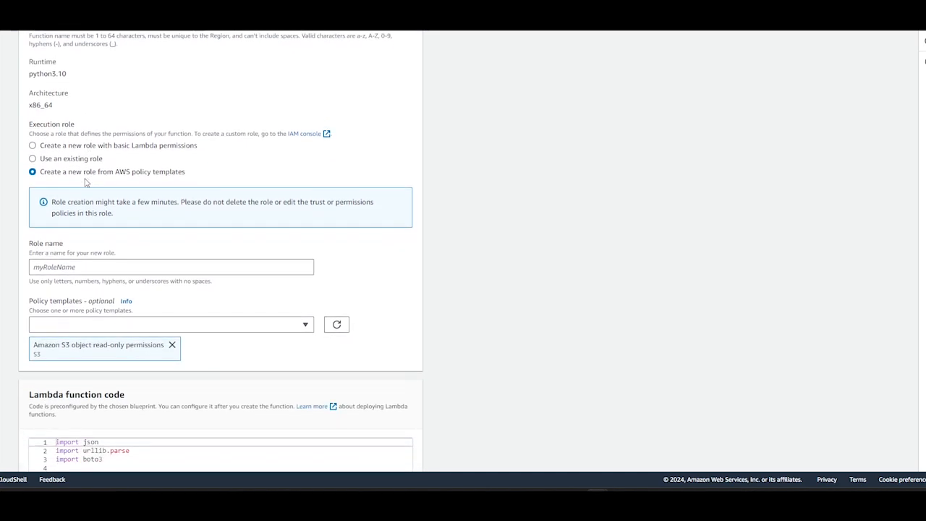
left_click(33, 159)
left_click(99, 224)
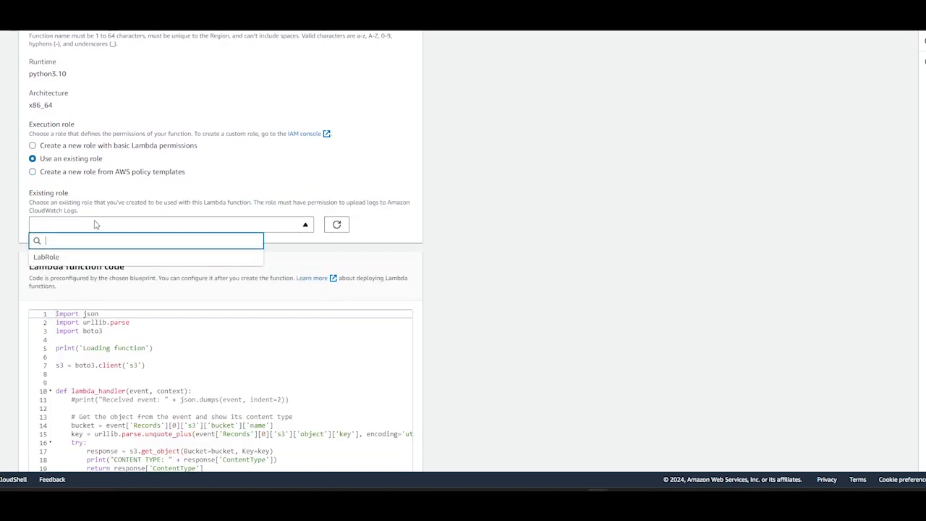
left_click(66, 260)
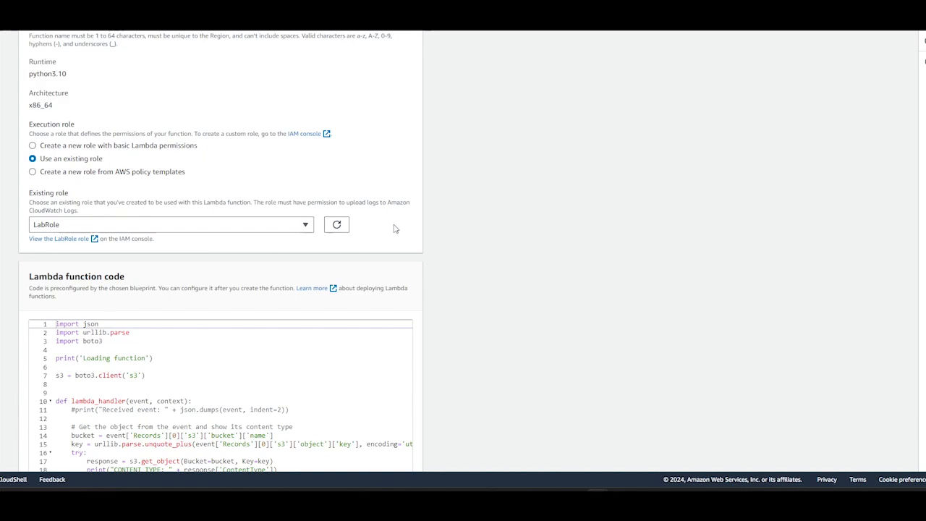
Examine the preconfigured Lambda function code, especially the line that prints the object's content type.
scroll(395, 230, "down", 3)
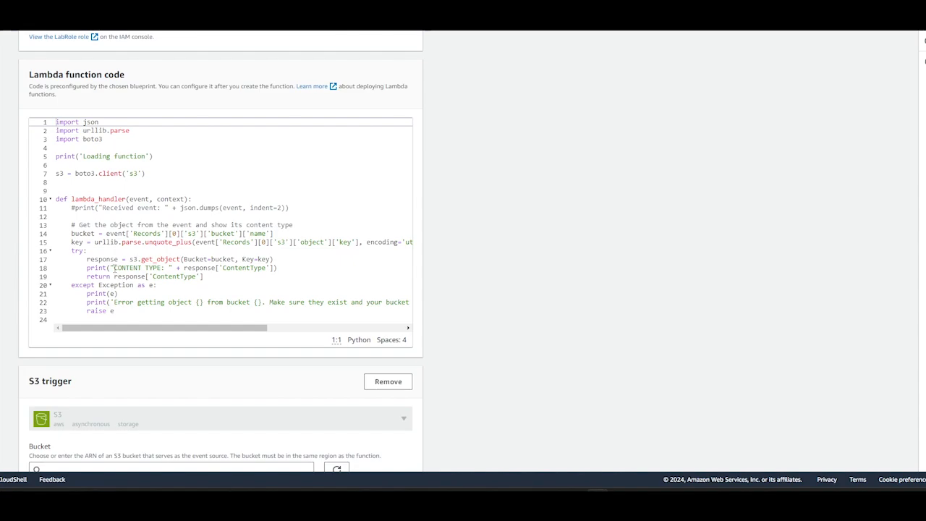
left_click_drag(114, 268, 275, 269)
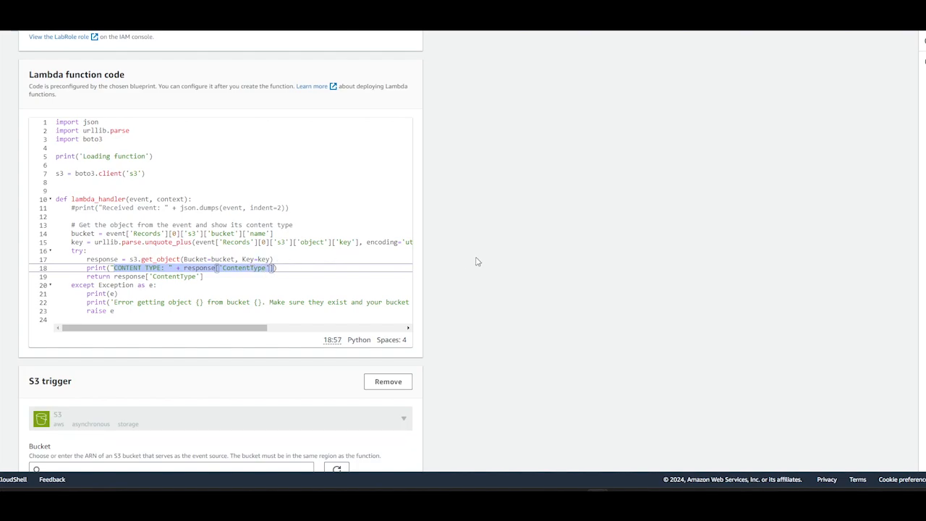
key("Down")
key("Down")
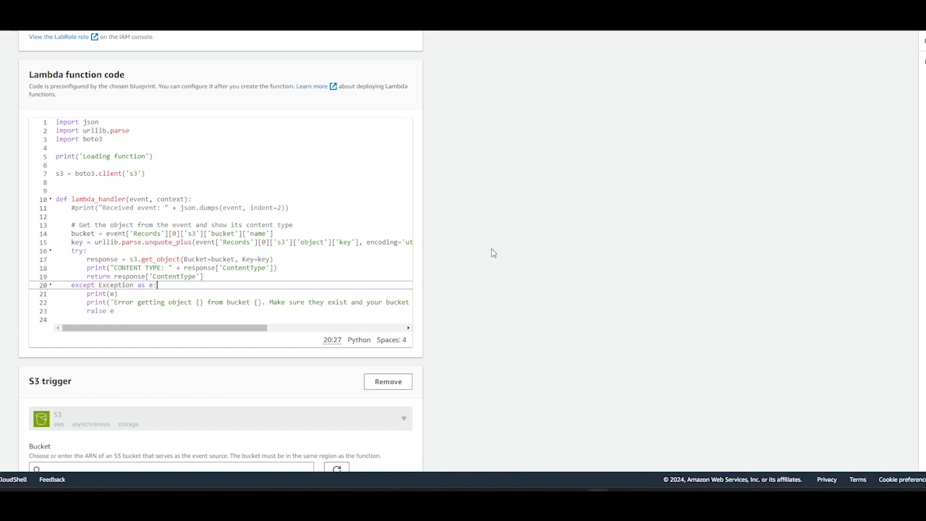
Choose the newly created bucket whose name ends in "second" as the S3 trigger's event source.
scroll(451, 270, "down", 4)
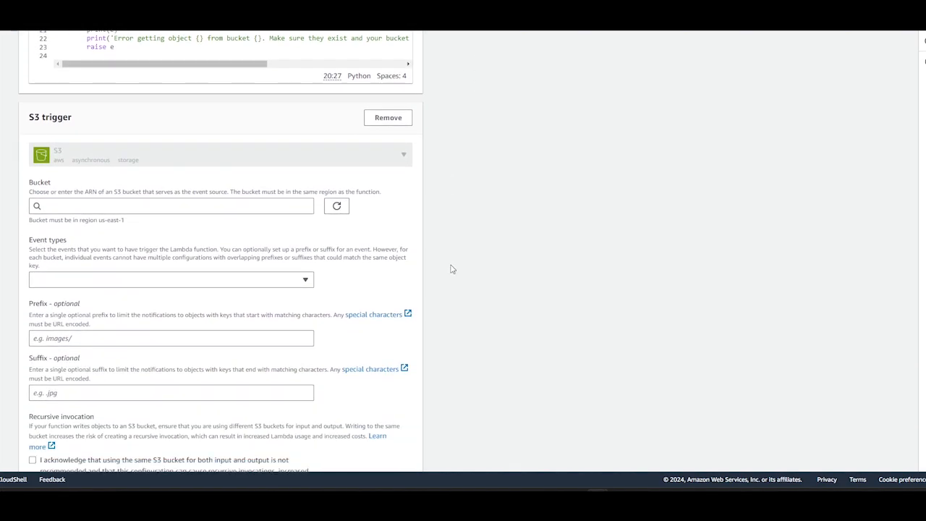
scroll(451, 269, "down", 1)
left_click(108, 167)
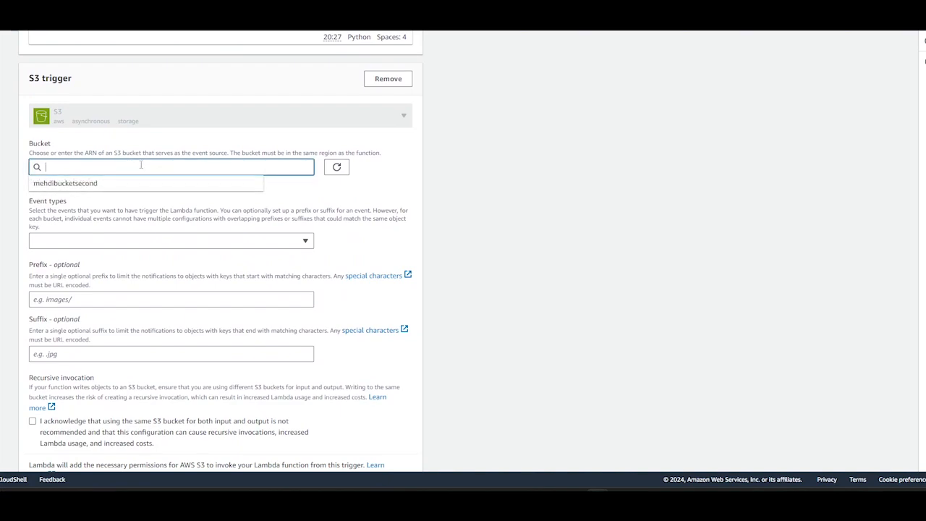
left_click(79, 185)
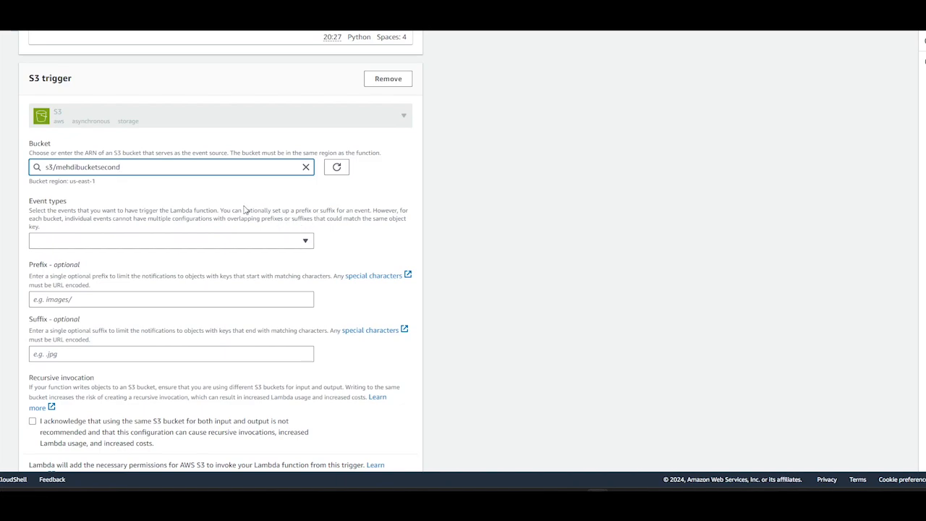
Set the S3 trigger's event types to All object create events, PUT, POST, COPY and Multipart upload completed.
scroll(244, 209, "down", 1)
left_click(309, 190)
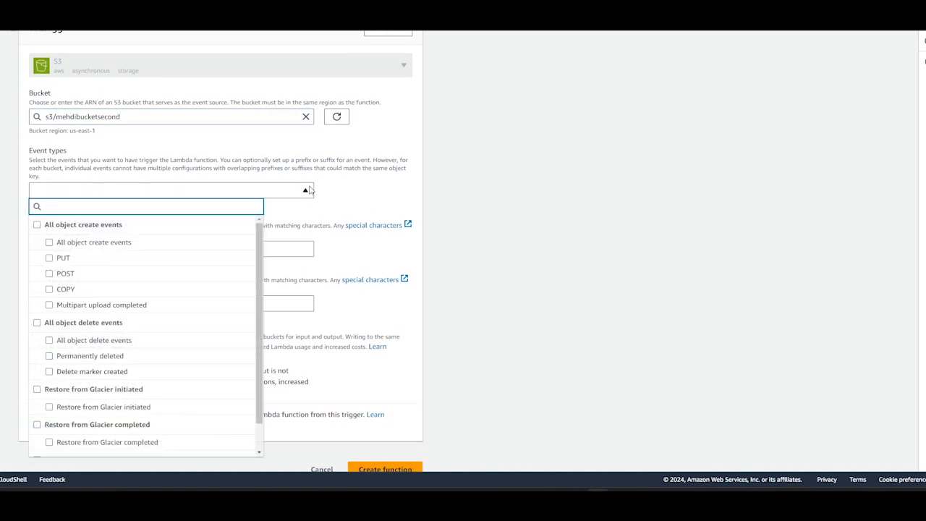
left_click(49, 242)
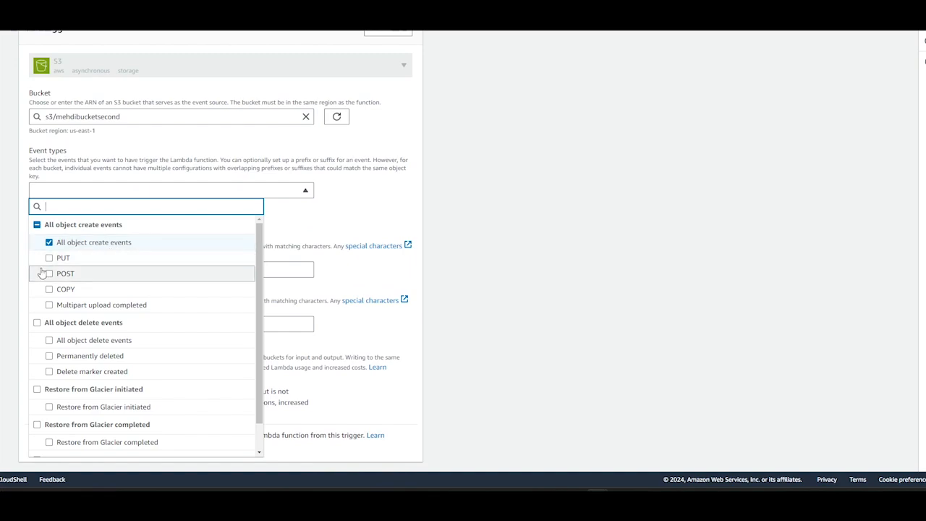
left_click(50, 258)
left_click(49, 274)
left_click(49, 289)
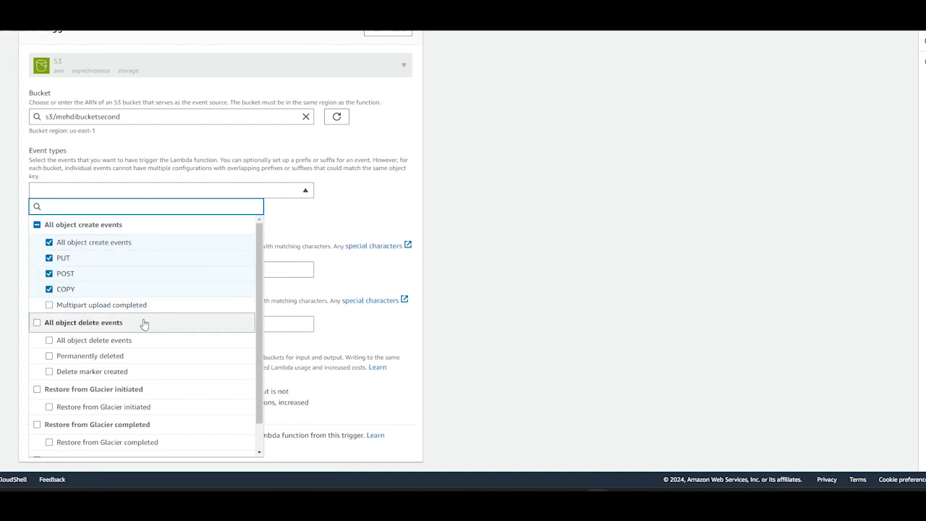
left_click(49, 305)
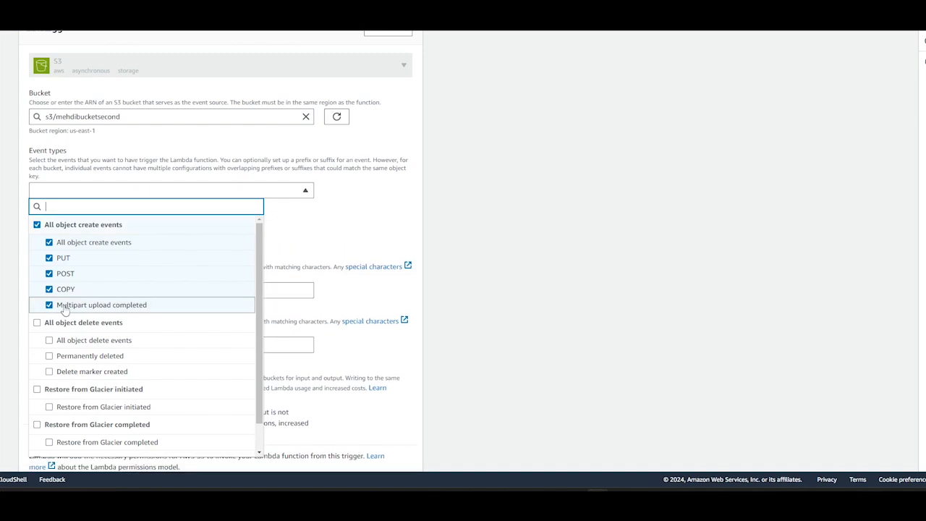
scroll(184, 336, "down", 1)
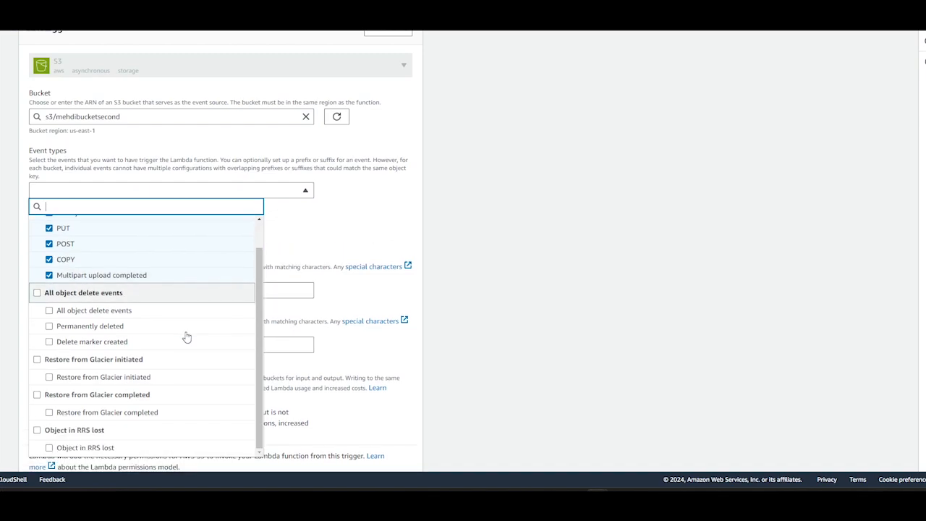
left_click(328, 225)
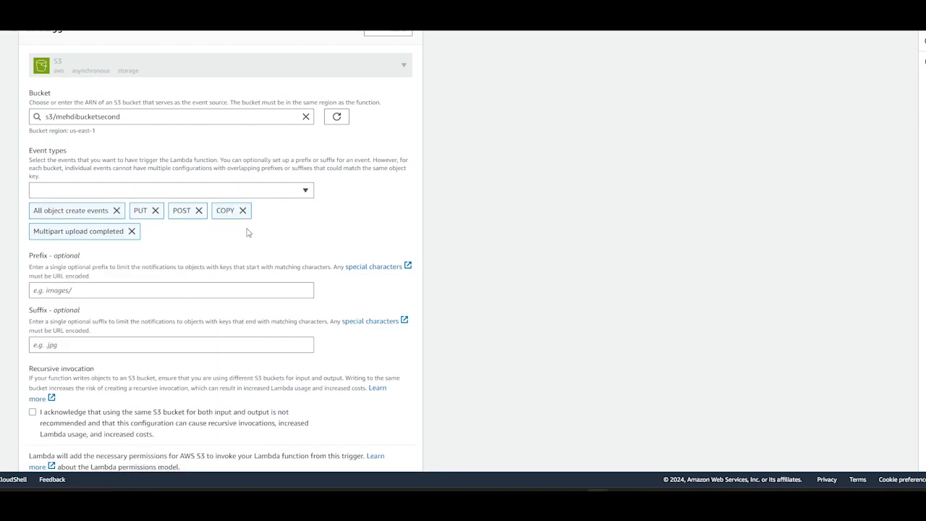
Acknowledge the recursive invocation risk for the S3 trigger and create the Lambda function.
scroll(248, 232, "down", 1)
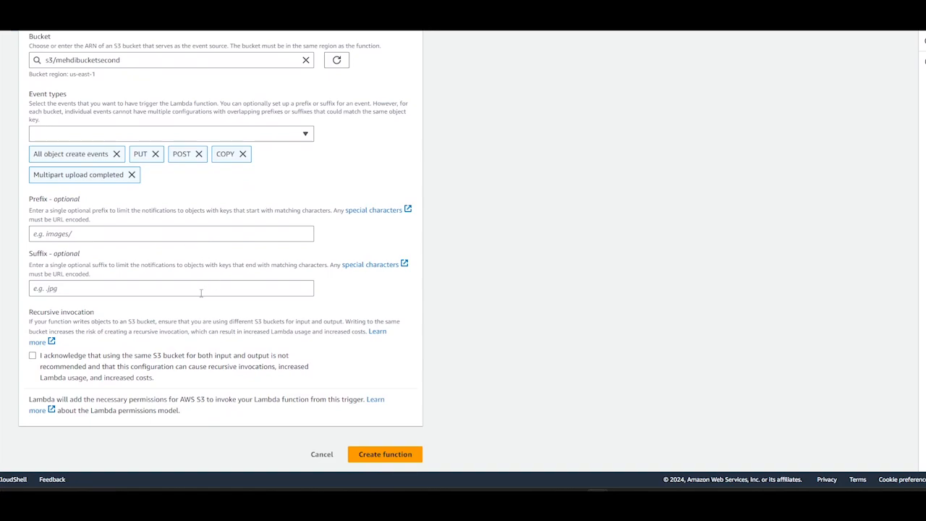
left_click(35, 356)
scroll(458, 355, "up", 2)
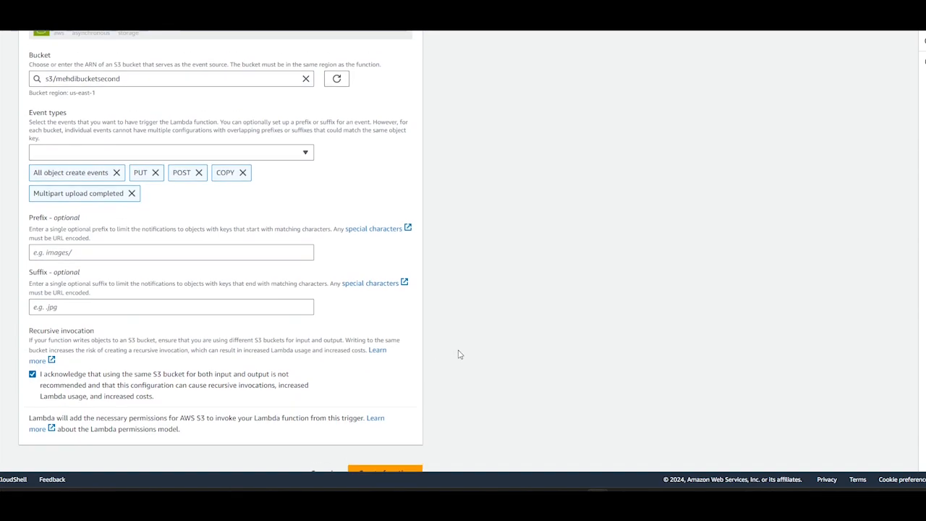
scroll(458, 355, "up", 3)
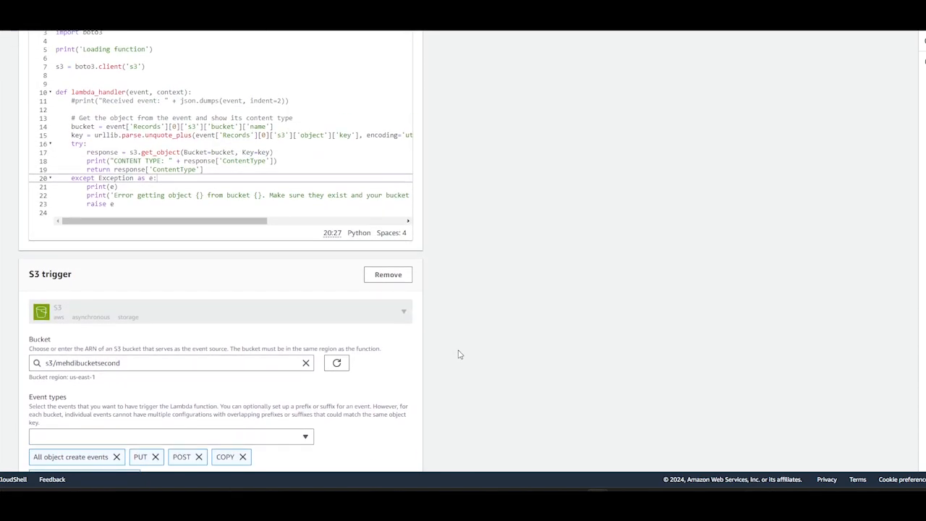
scroll(459, 354, "up", 2)
scroll(460, 365, "down", 6)
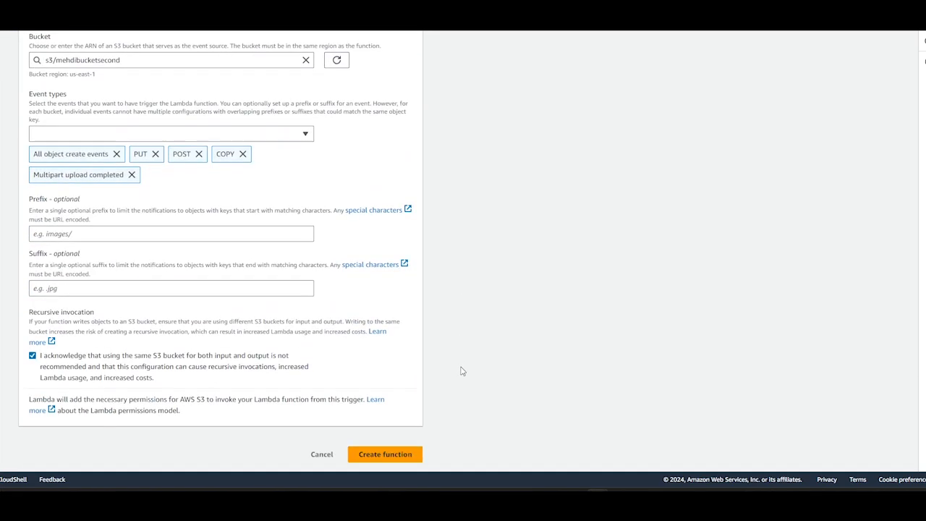
left_click(385, 455)
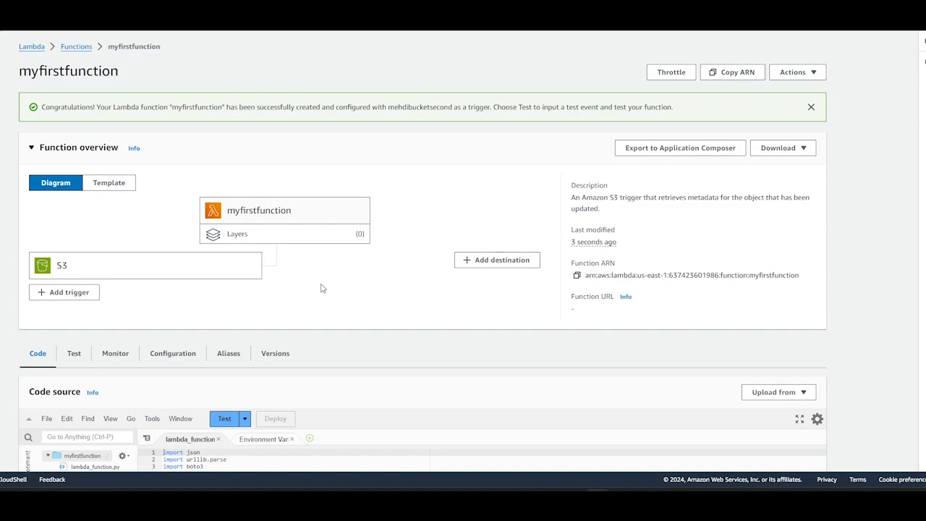
scroll(323, 289, "down", 4)
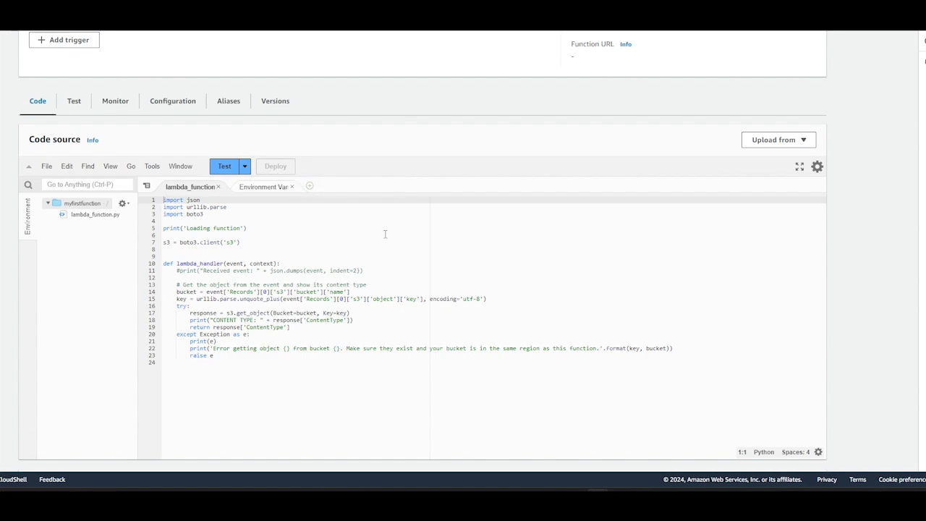
scroll(325, 286, "up", 1)
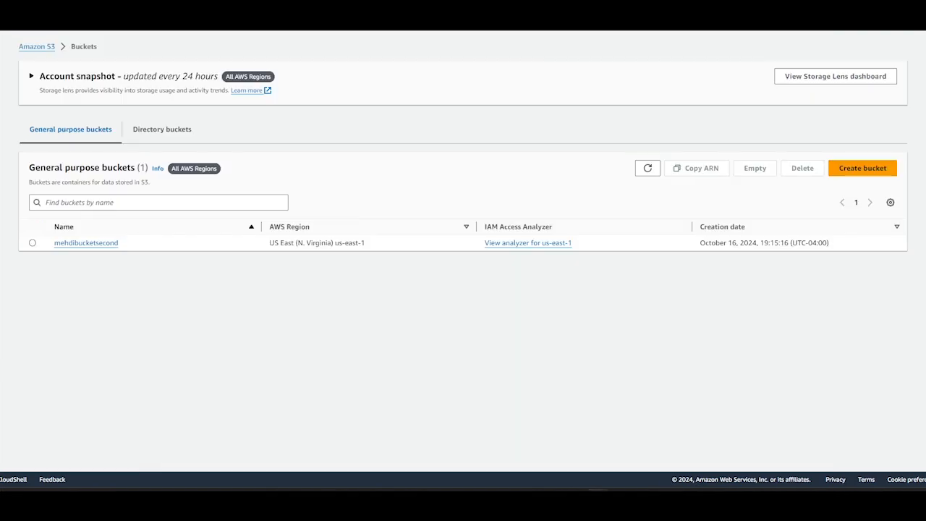
Upload the image nature-lake.jpg to the S3 bucket whose name ends in "second".
left_click(101, 246)
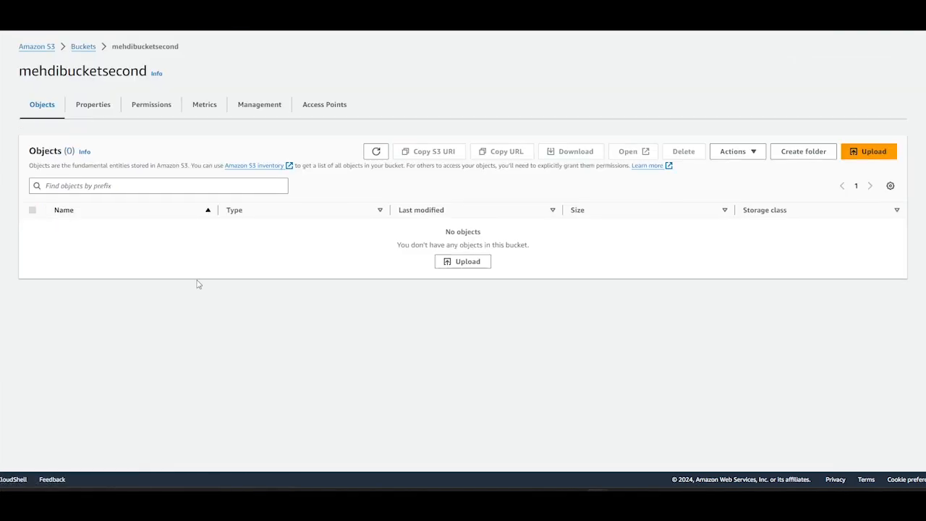
left_click(465, 265)
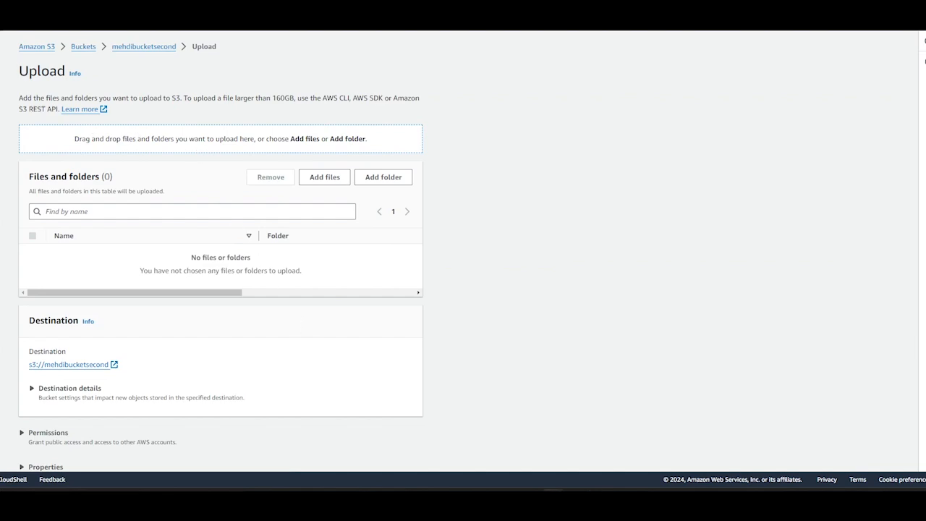
left_click_drag(73, 158, 243, 215)
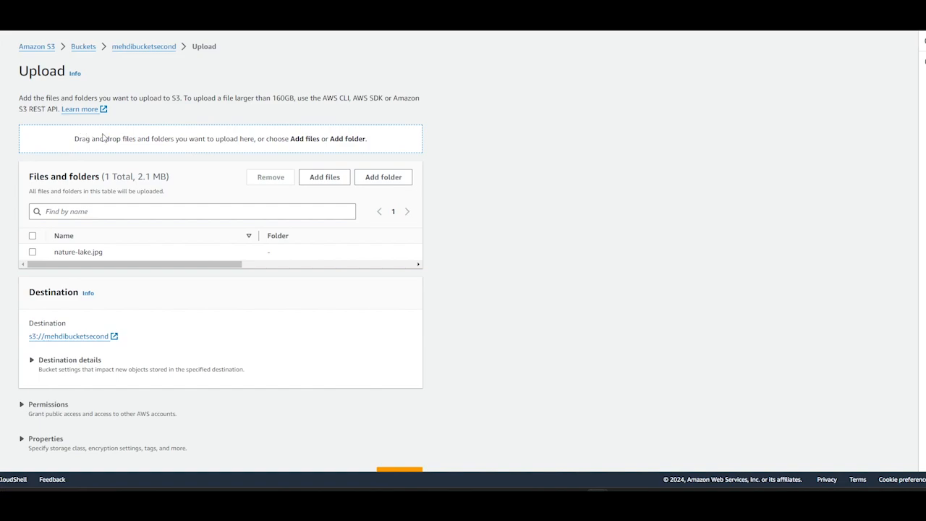
left_click_drag(4, 87, 353, 262)
scroll(167, 263, "down", 1)
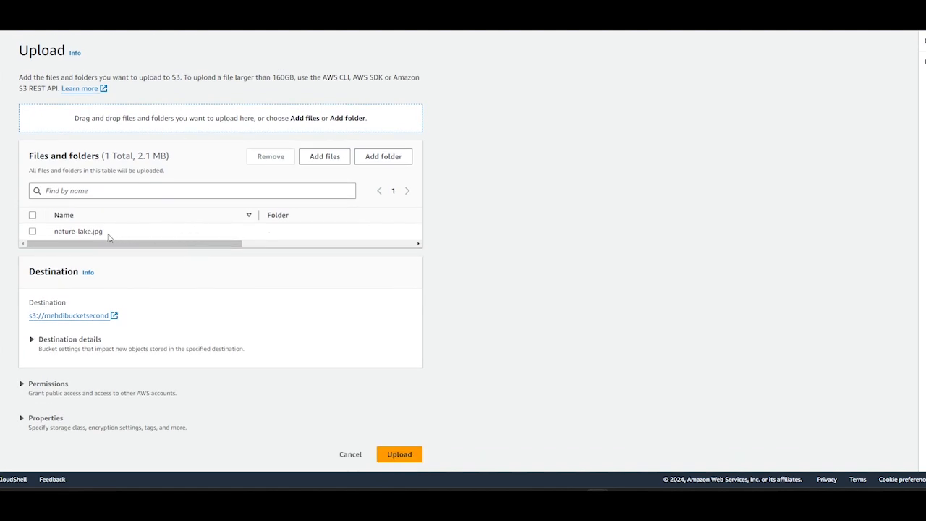
left_click(400, 456)
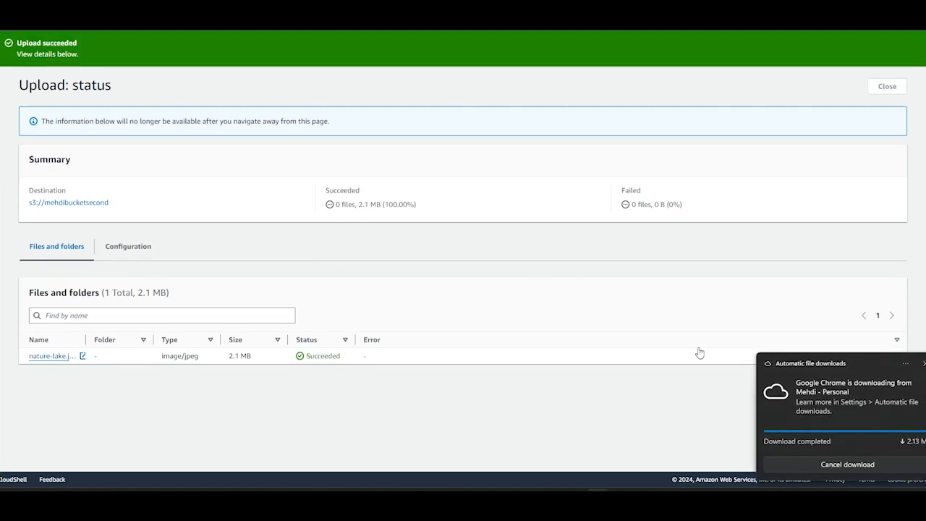
left_click(924, 366)
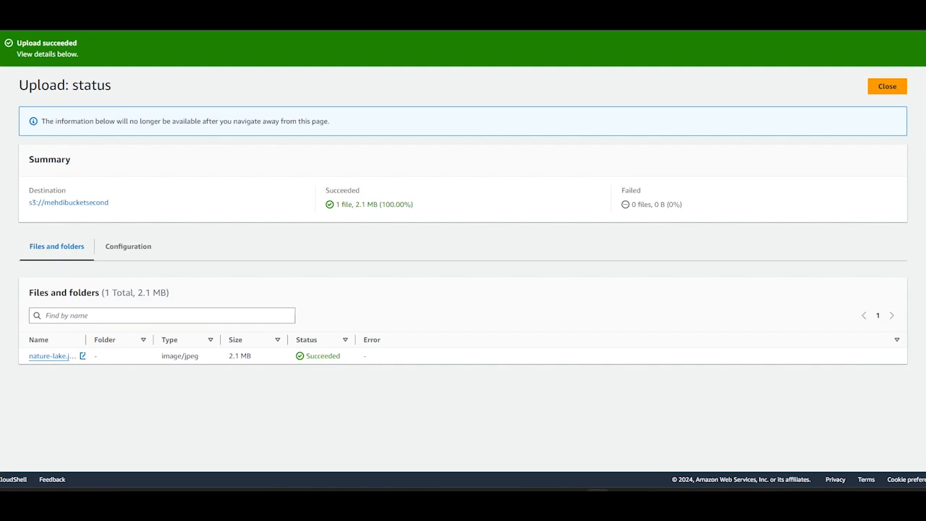
Open the latest CloudWatch log stream of myfirstfunction and examine the content type entry logged for the uploaded image.
left_click(290, 14)
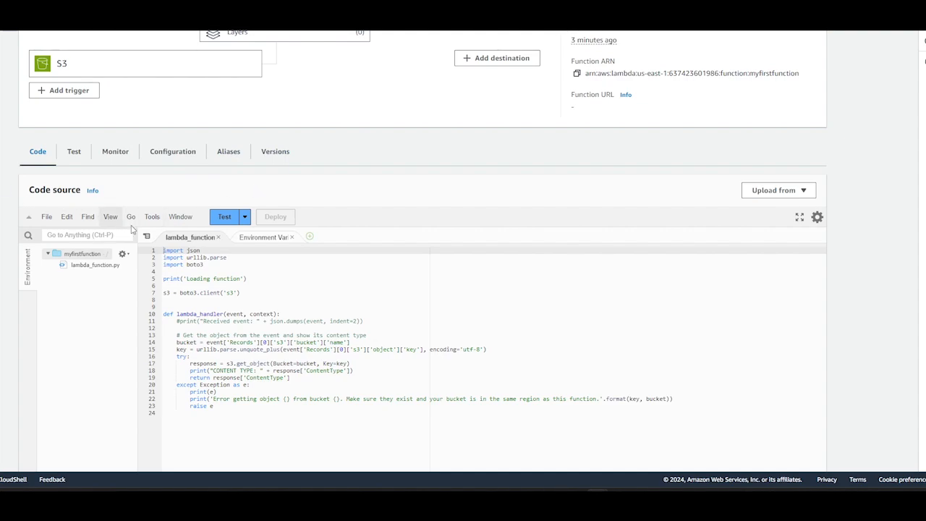
left_click(107, 156)
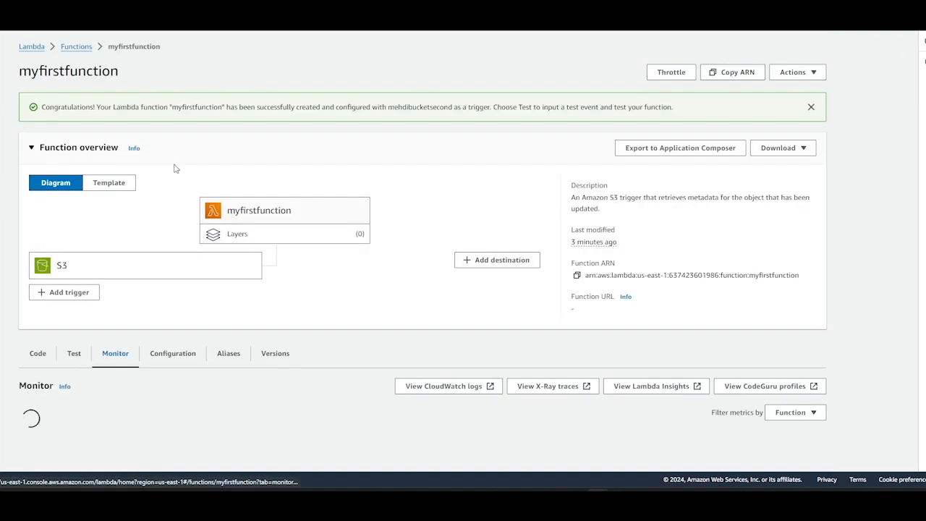
scroll(427, 263, "down", 1)
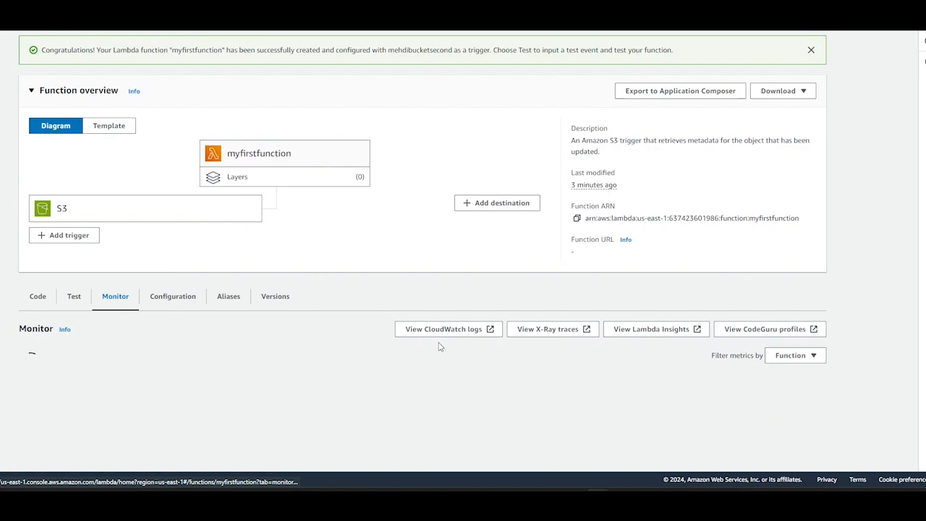
left_click(460, 330)
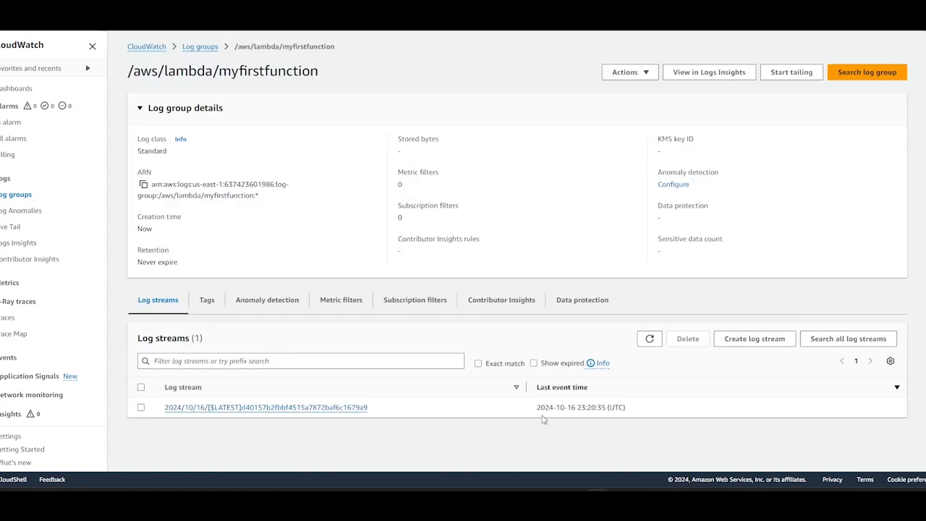
left_click(340, 408)
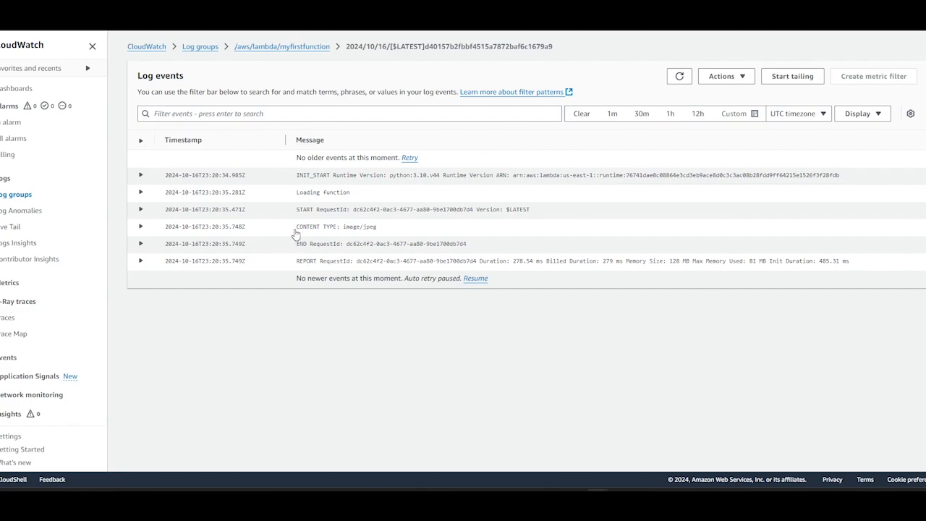
left_click_drag(295, 229, 377, 236)
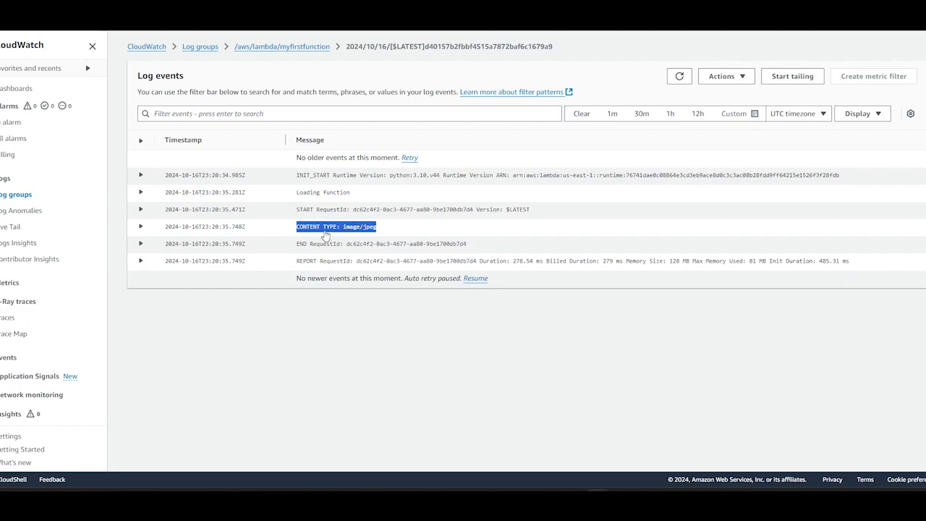
left_click(386, 236)
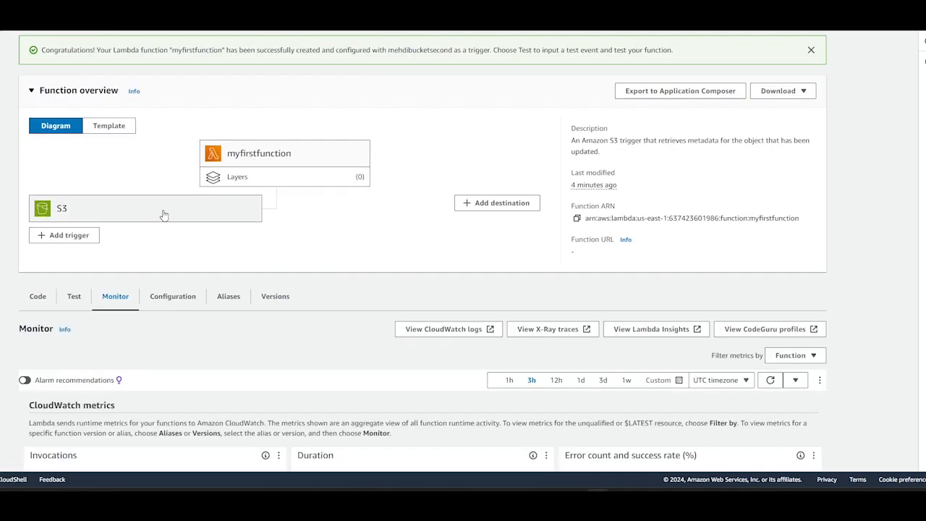
Review the code of myfirstfunction, especially the line that prints the content type, along with the trigger and destination overview.
scroll(254, 304, "down", 2)
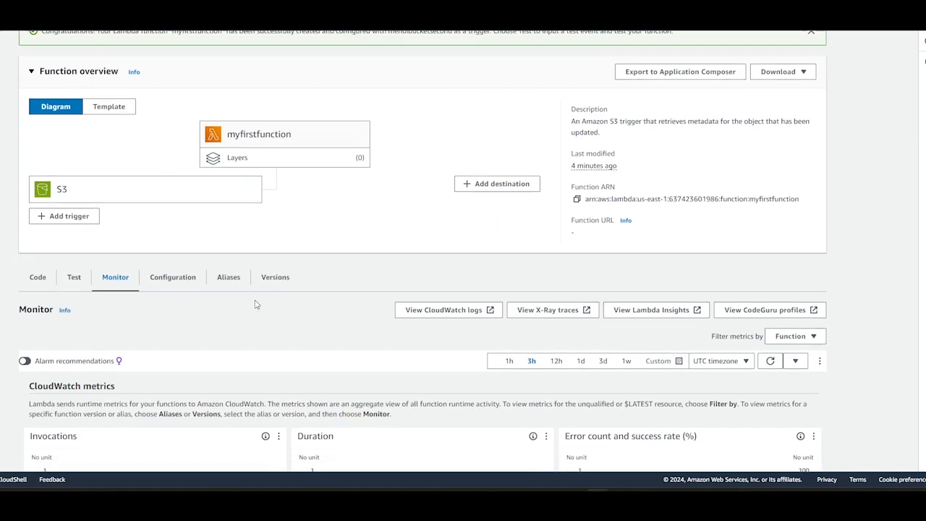
left_click(38, 145)
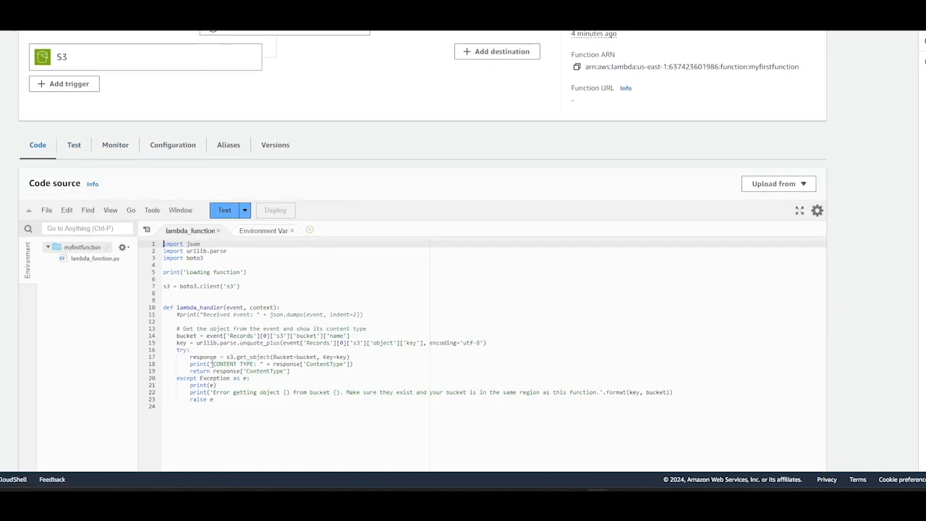
left_click_drag(211, 364, 344, 367)
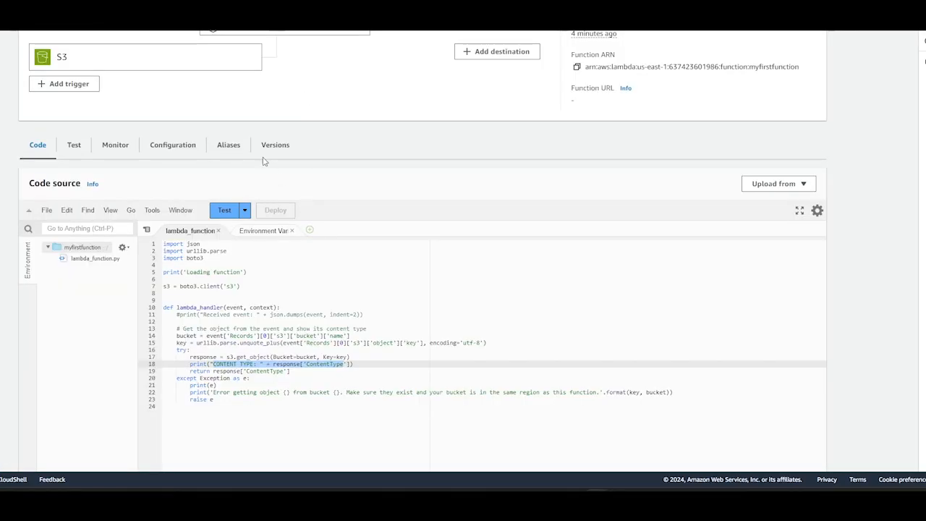
scroll(265, 161, "up", 3)
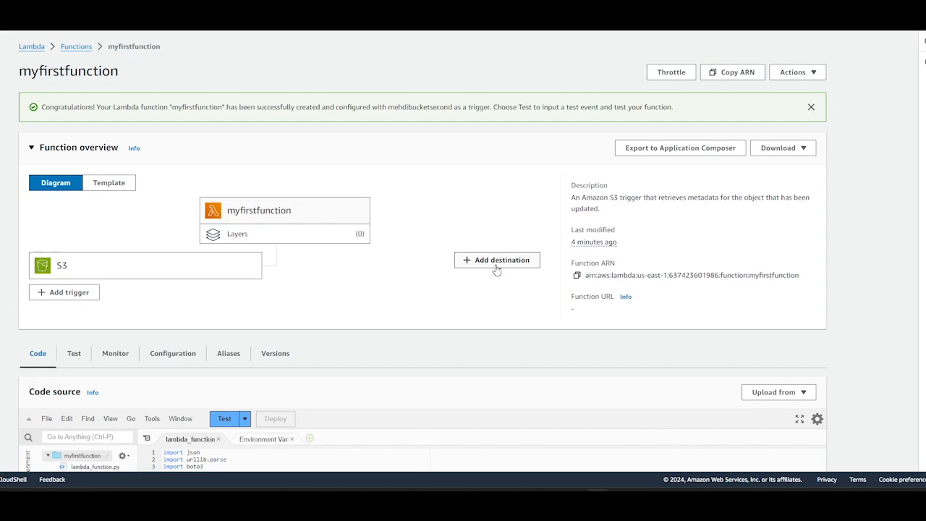
scroll(498, 270, "down", 4)
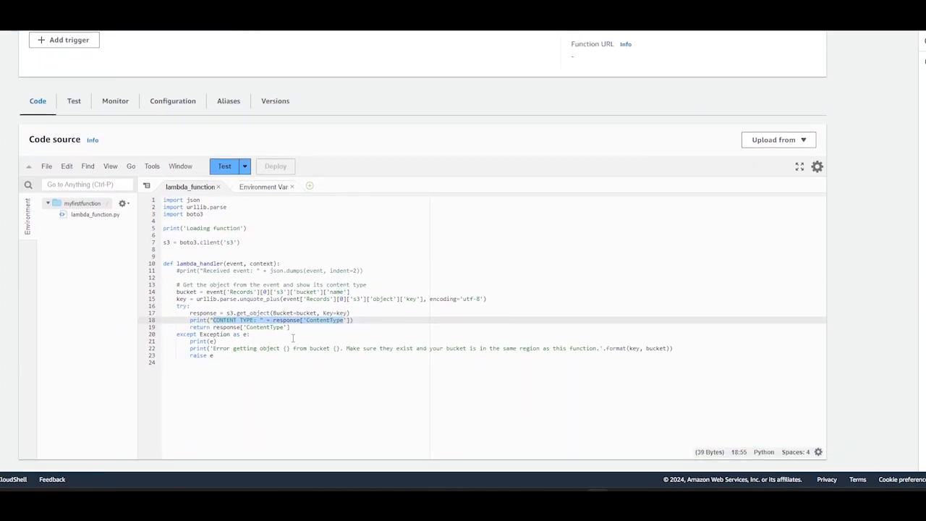
left_click(211, 341)
left_click(267, 374)
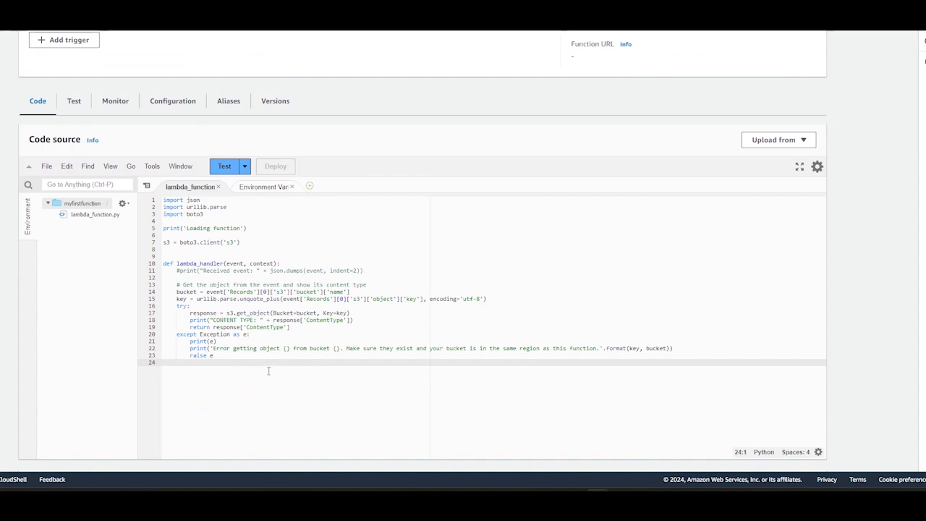
scroll(336, 338, "up", 1)
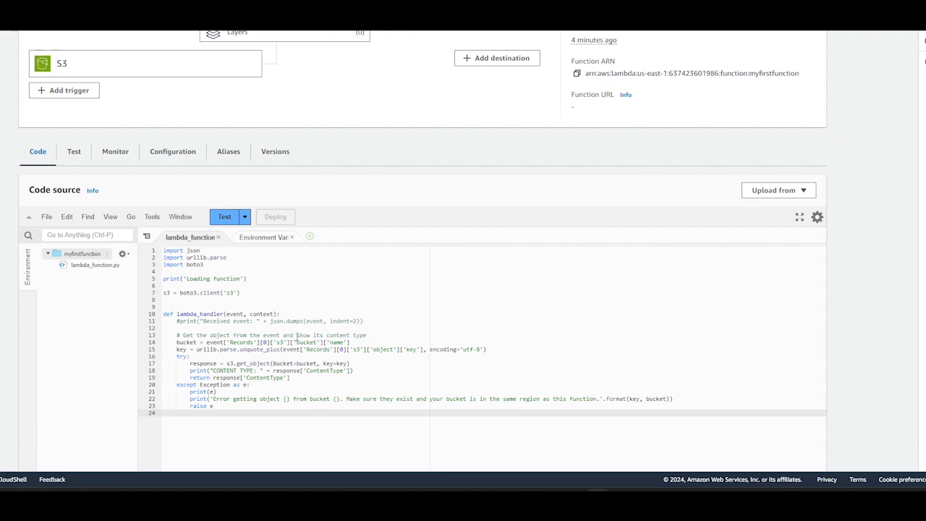
scroll(290, 336, "up", 2)
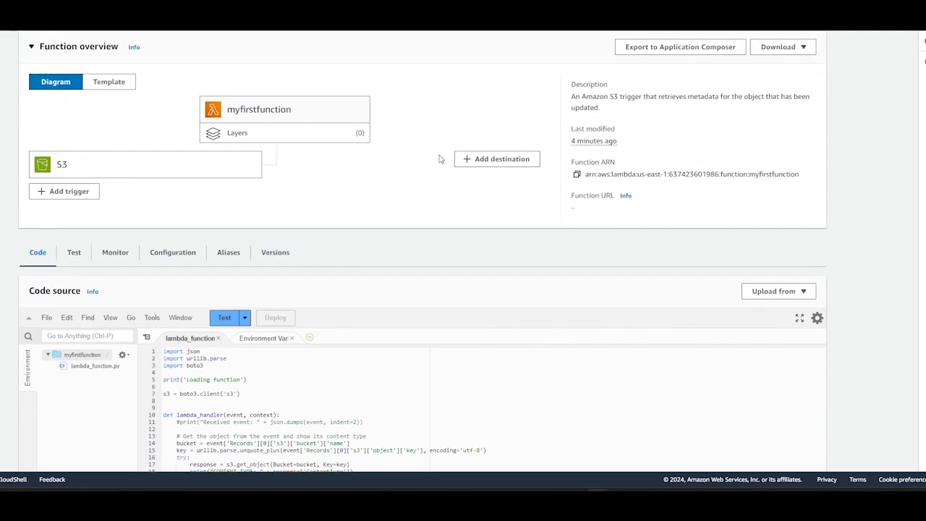